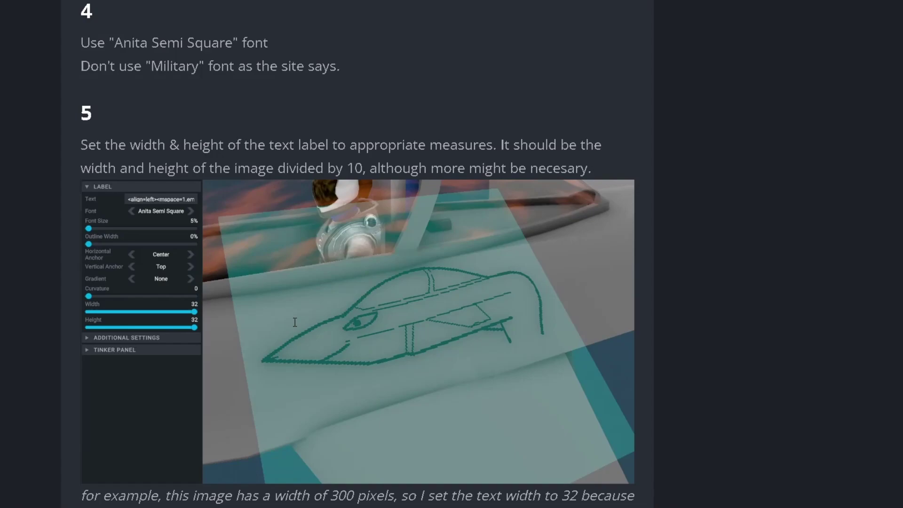
Step: Scroll through the tutorial's label-sizing steps 5–7 and the CardZ example
scroll(295, 323, "down", 2)
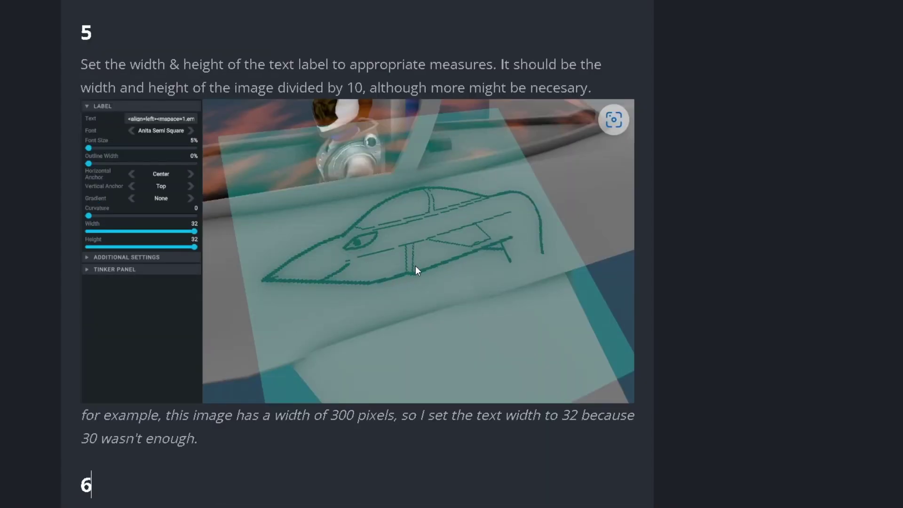
scroll(416, 267, "down", 8)
scroll(409, 369, "down", 5)
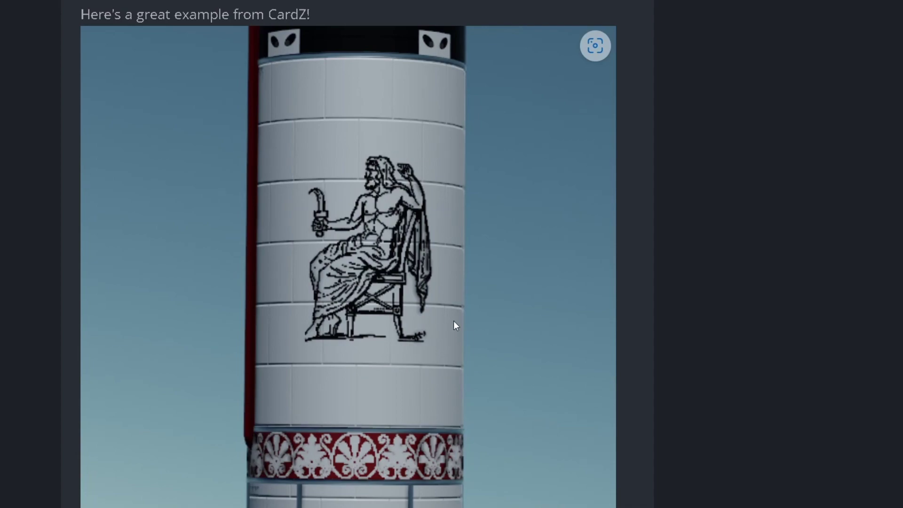
scroll(454, 323, "down", 2)
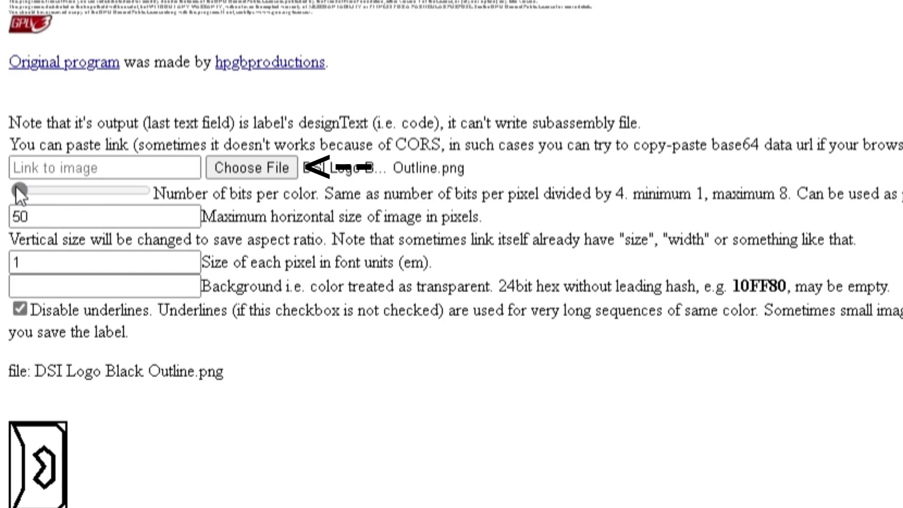
Step: Return the colour bits from maximum to minimum, keep width 50, and scroll to the output code
left_click_drag(24, 189, 262, 173)
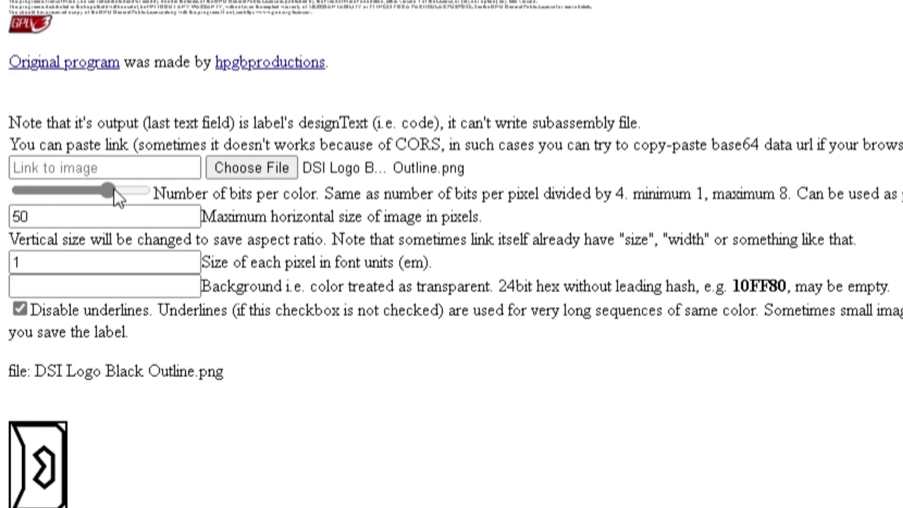
left_click_drag(82, 188, 5, 224)
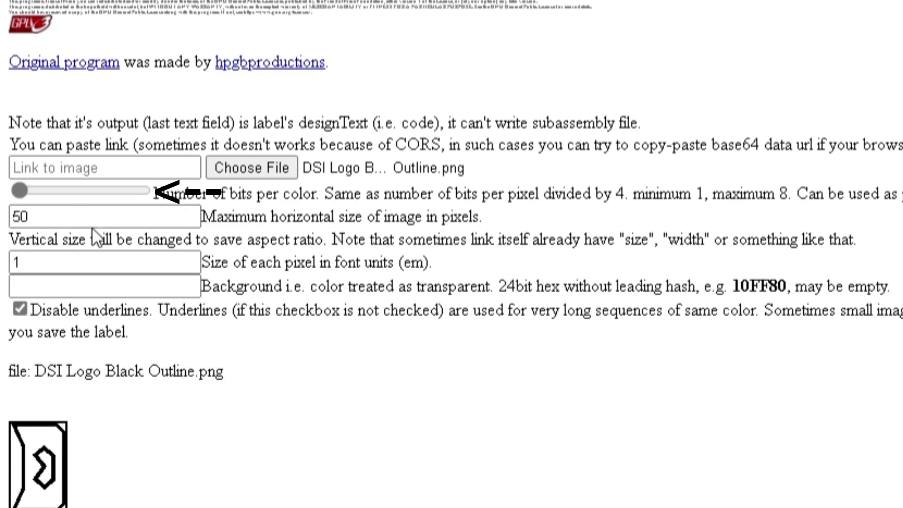
left_click(90, 214)
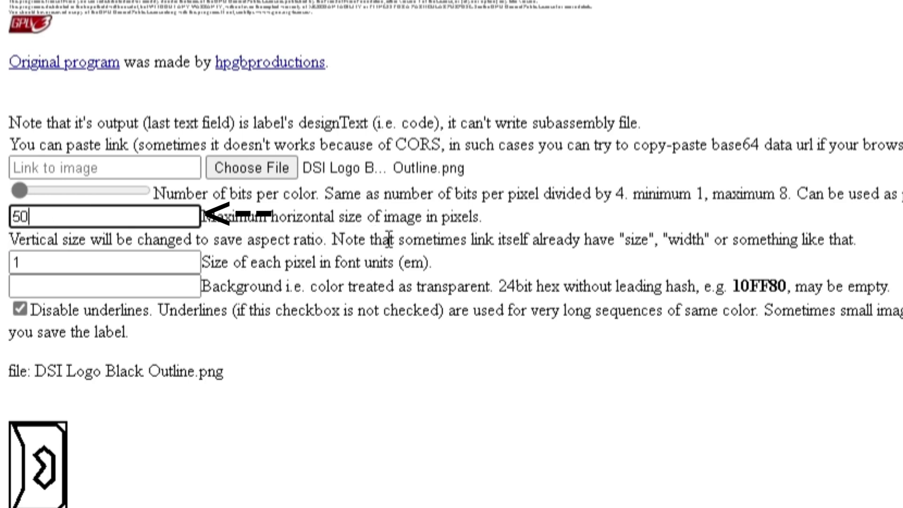
double_click(19, 217)
left_click(37, 211)
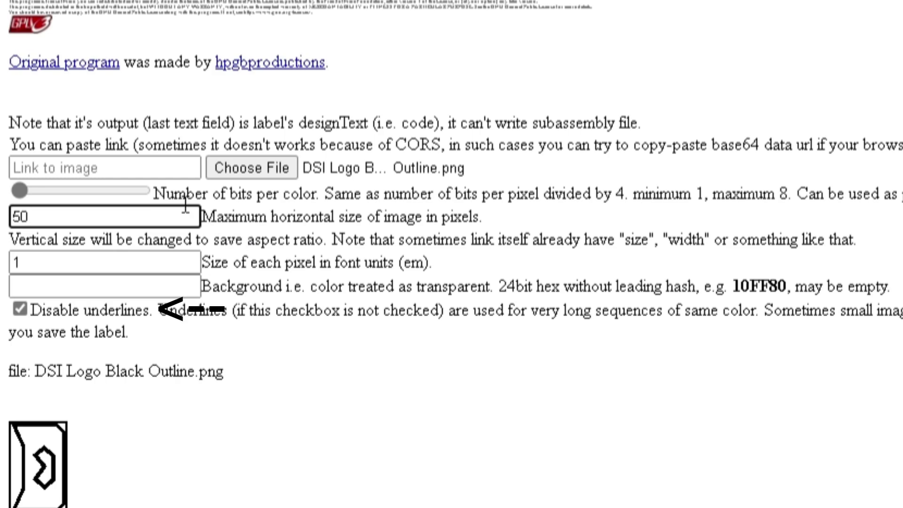
scroll(185, 205, "down", 5)
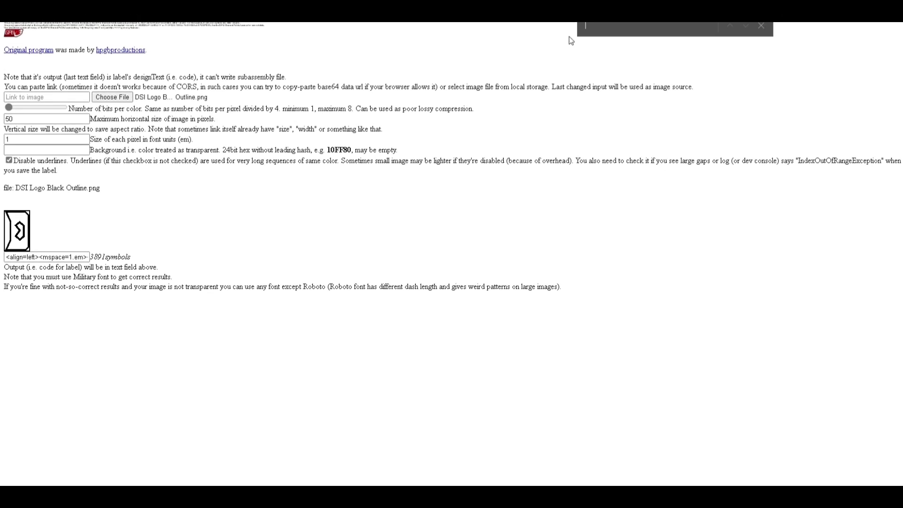
Step: Search the label code for '#0' and delete both '#000' colour tags
type("#0")
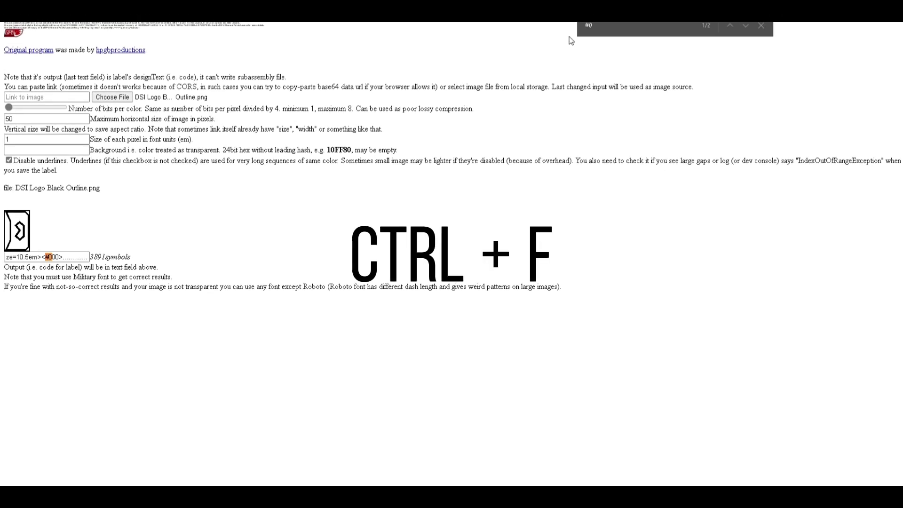
key("Return")
left_click(57, 260)
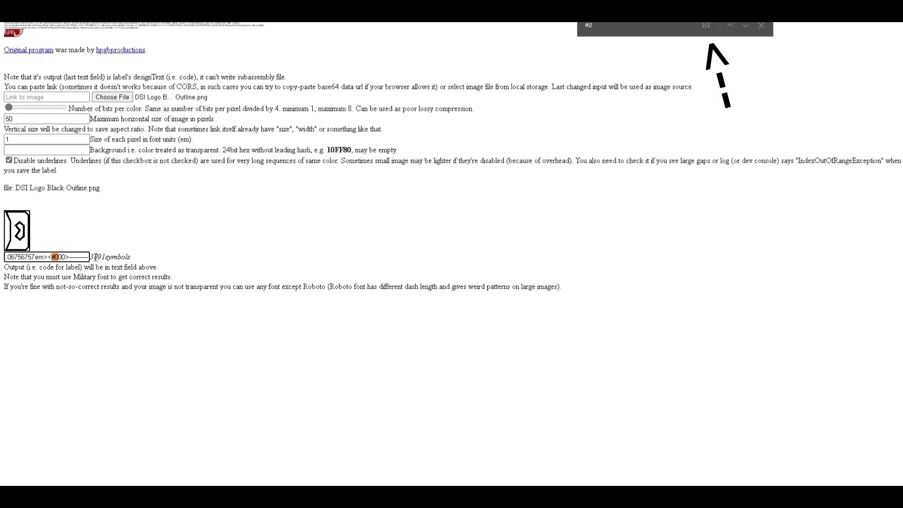
key("BackSpace")
key("BackSpace")
key("BackSpace")
key("BackSpace")
left_click(632, 26)
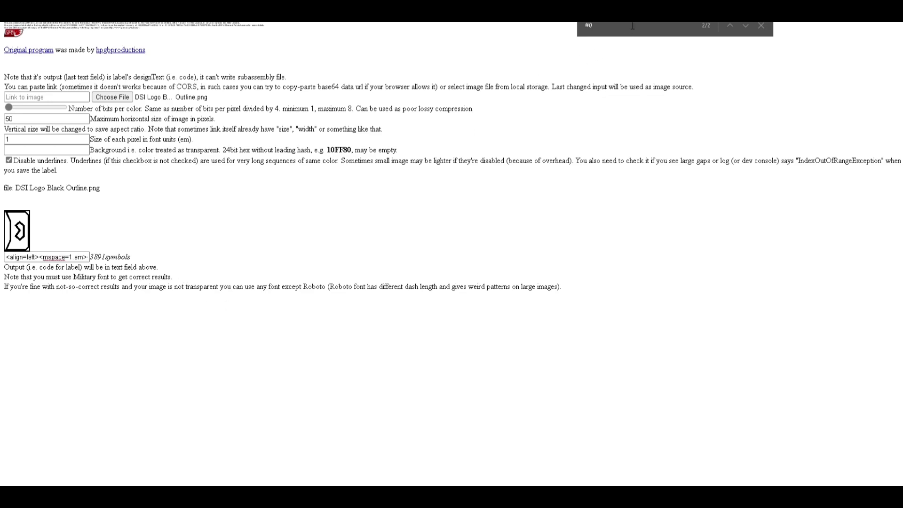
key("Return")
left_click(66, 258)
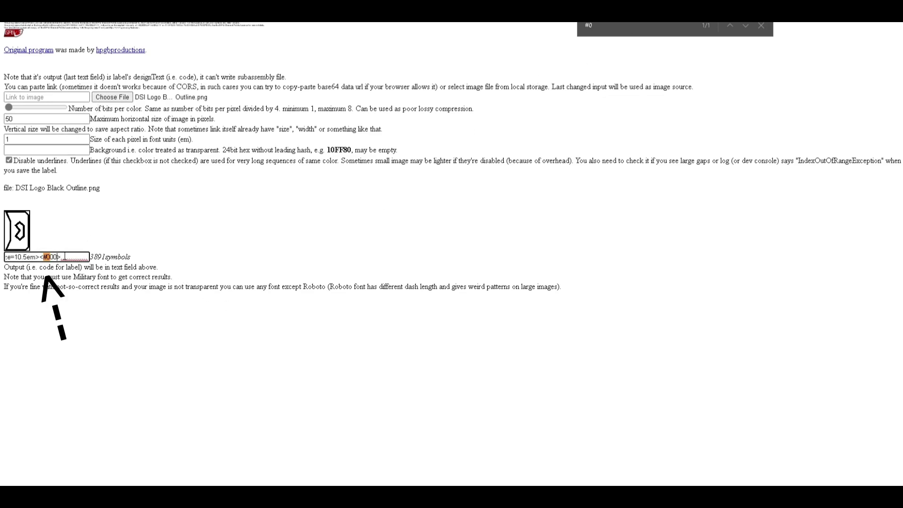
key("BackSpace")
key("BackSpace")
key("BackSpace")
key("BackSpace")
Step: Change the search text from '#0' to '#F'
left_click(634, 25)
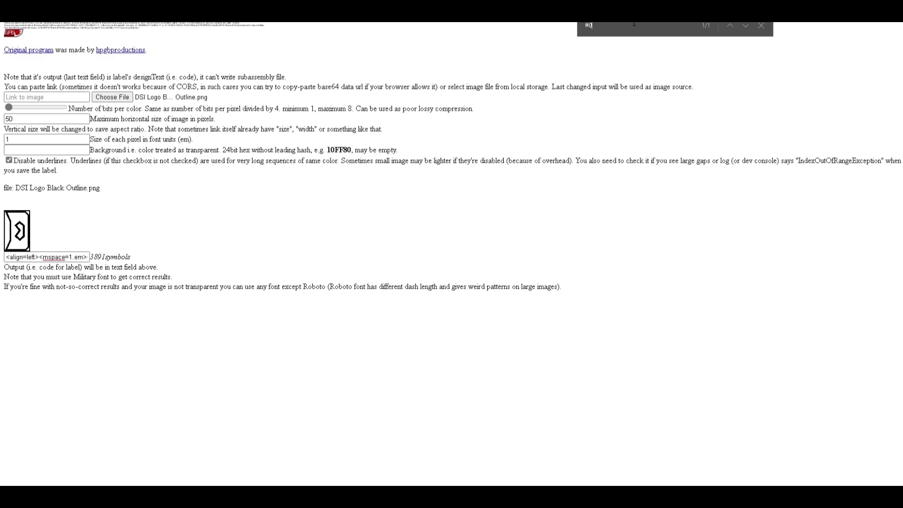
key("BackSpace")
type("F")
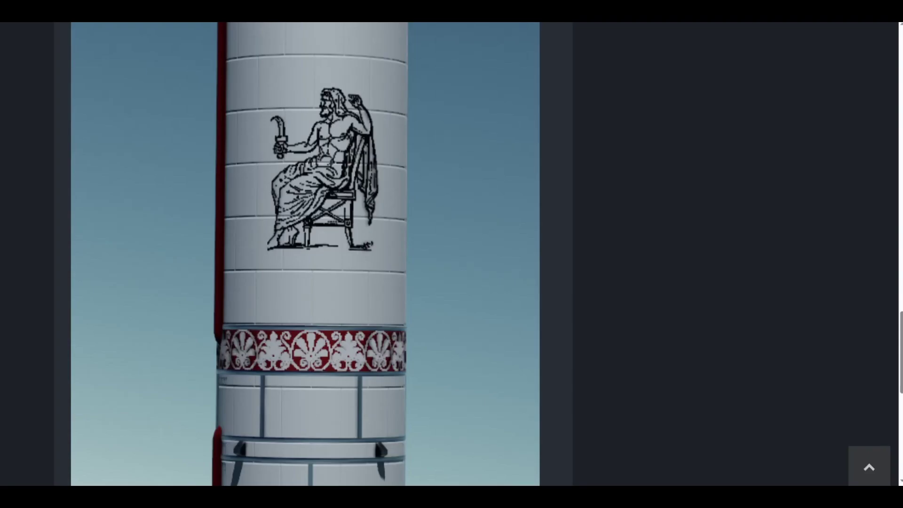
Step: Review the tutorial's step 3 colour-tag examples, clear the search highlight, and return to the converter
scroll(273, 125, "down", 10)
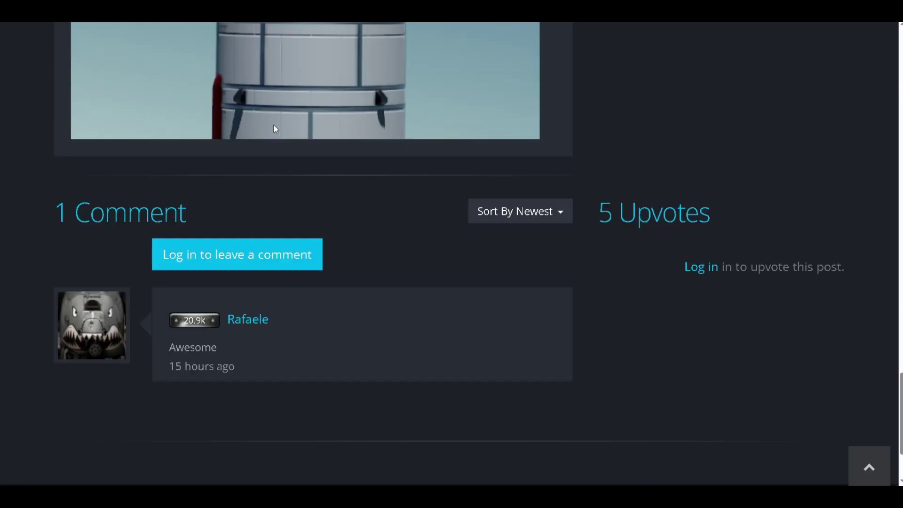
scroll(274, 125, "up", 10)
scroll(273, 129, "up", 10)
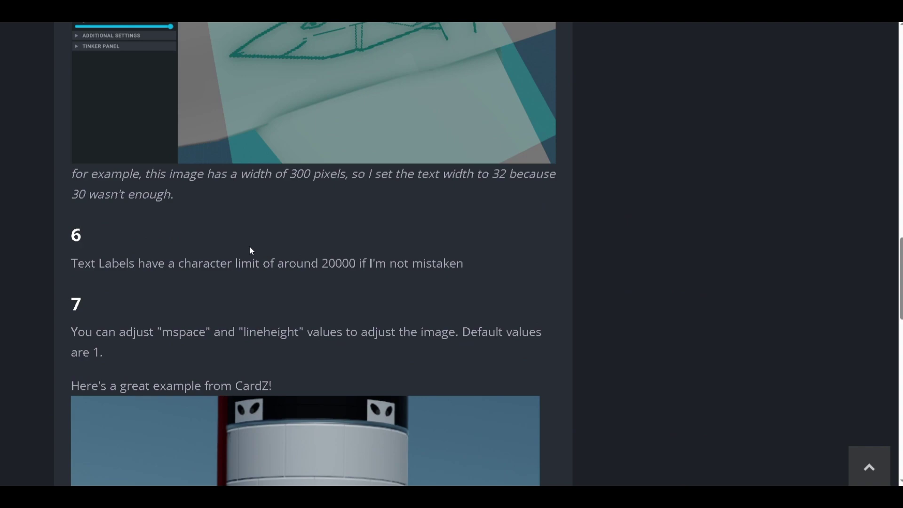
scroll(242, 235, "up", 8)
scroll(233, 211, "up", 2)
scroll(237, 157, "up", 4)
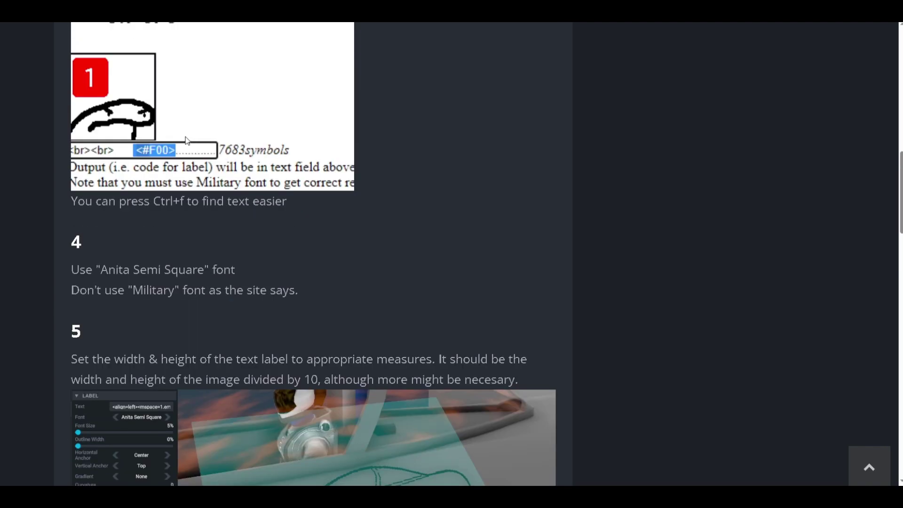
scroll(158, 176, "up", 4)
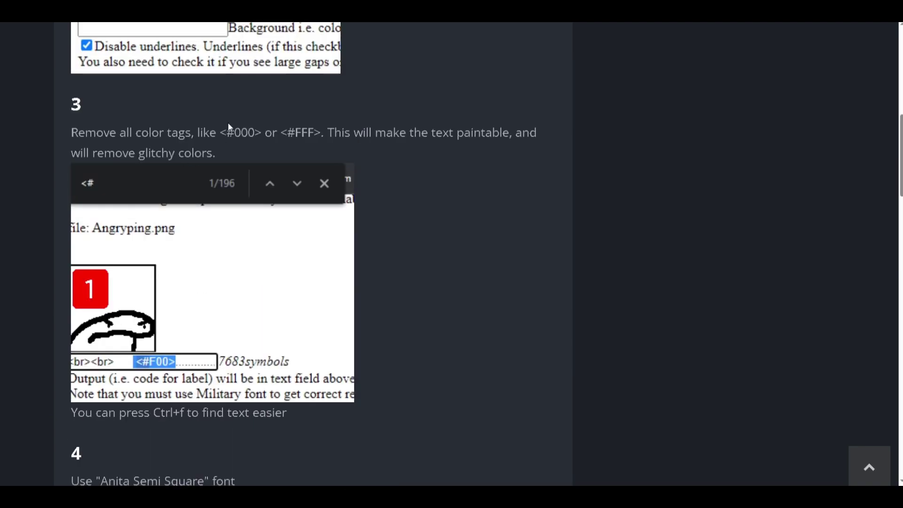
left_click_drag(227, 133, 322, 133)
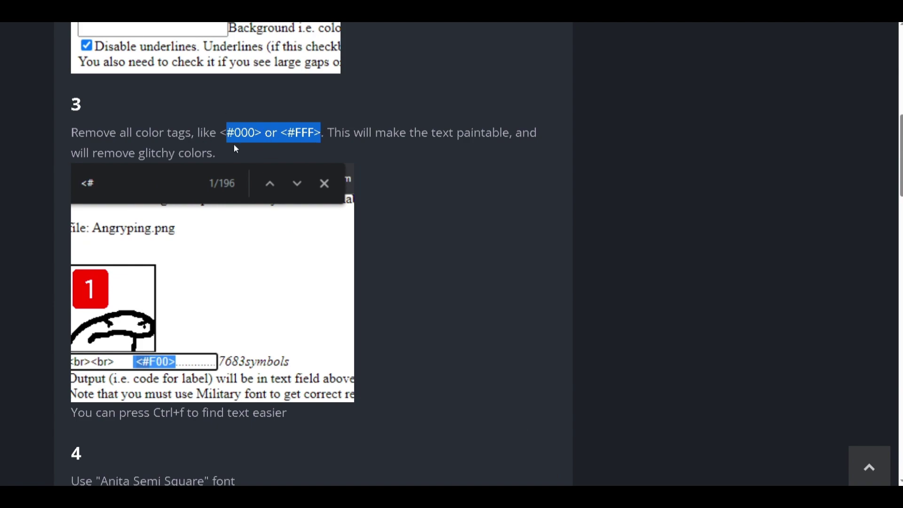
left_click(415, 169)
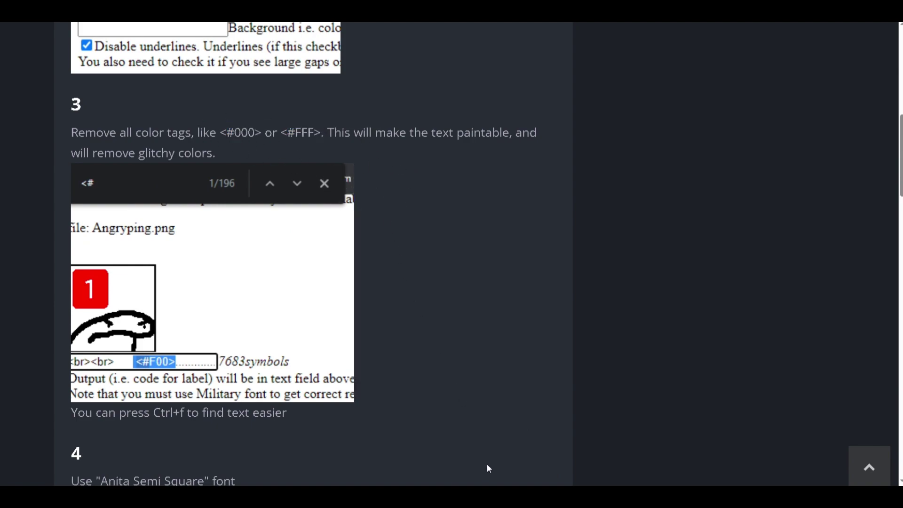
key("ctrl+Tab")
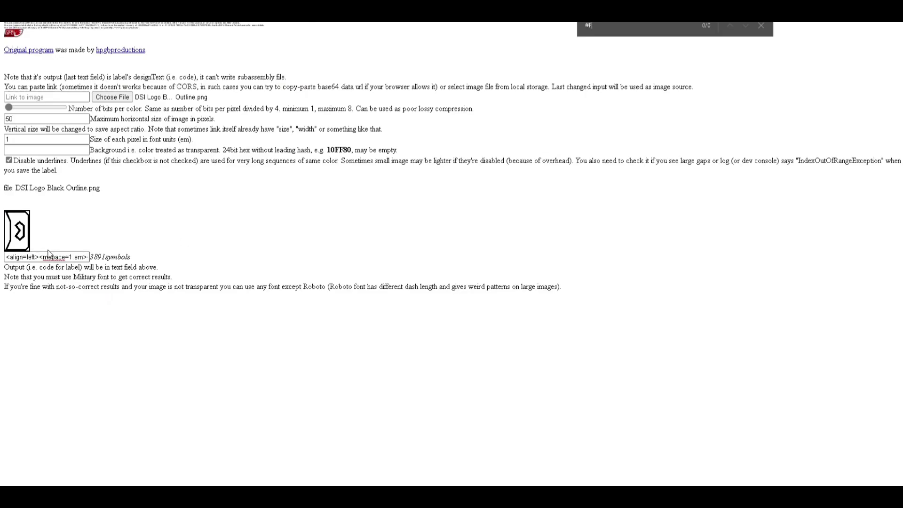
Step: Copy all of the DSI logo label code and select the SimpleRockets 2 label's 'Text' field
double_click(55, 257)
key("ctrl+a")
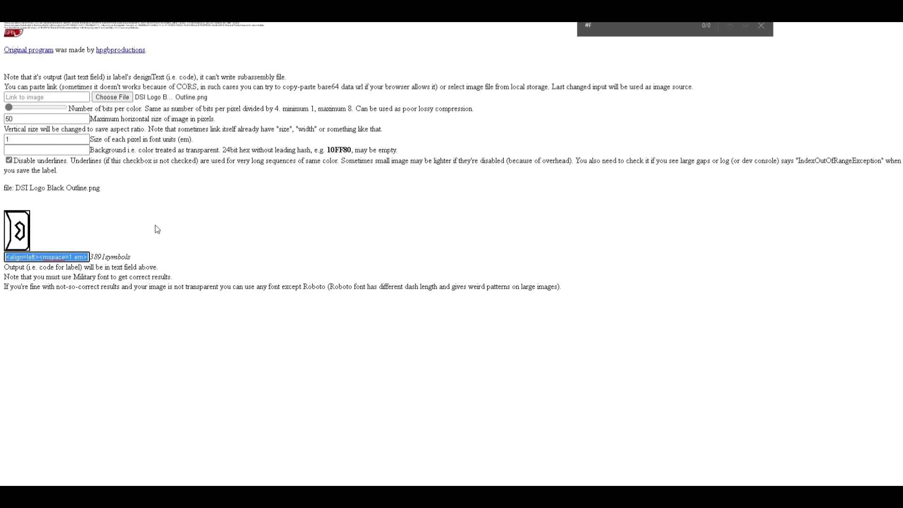
key("alt+Tab")
left_click(105, 79)
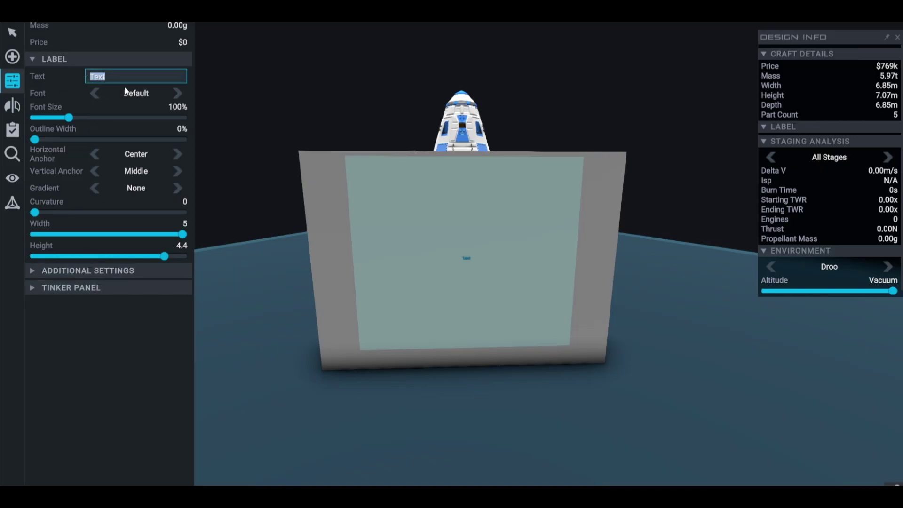
Step: Paste the logo code into the label; set Anita Semi Square font, 20% font size, height 5
key("ctrl+v")
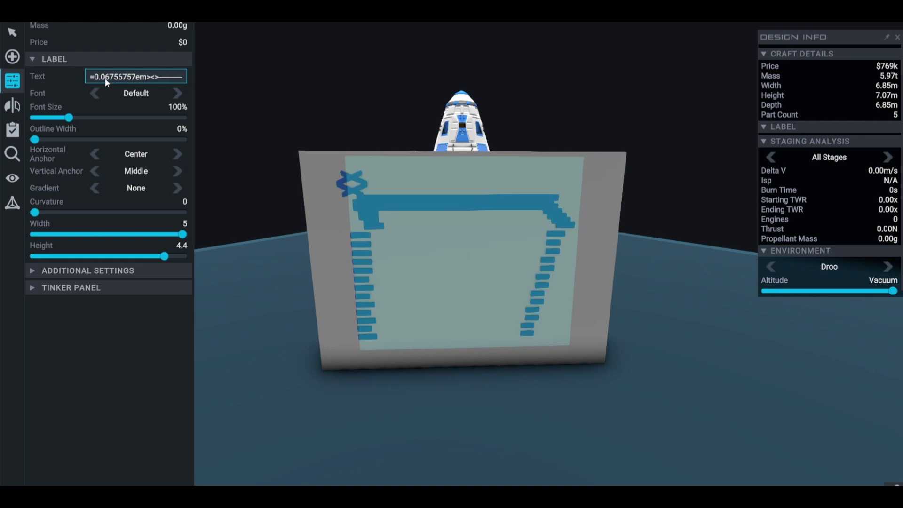
left_click_drag(79, 116, 48, 118)
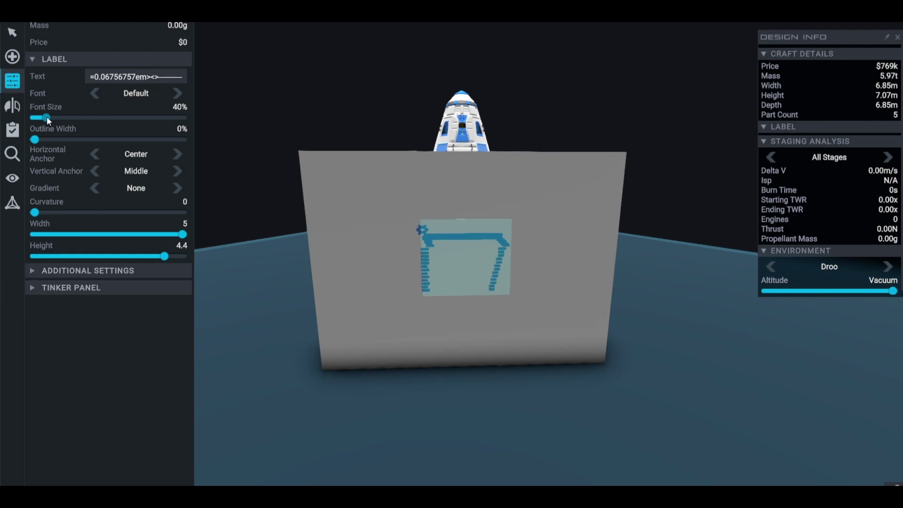
left_click_drag(165, 256, 196, 250)
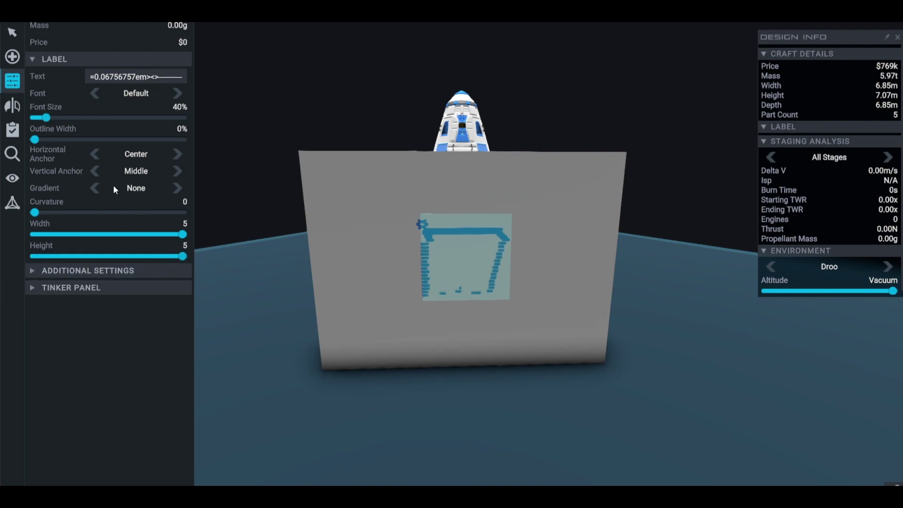
left_click(176, 93)
left_click(176, 93)
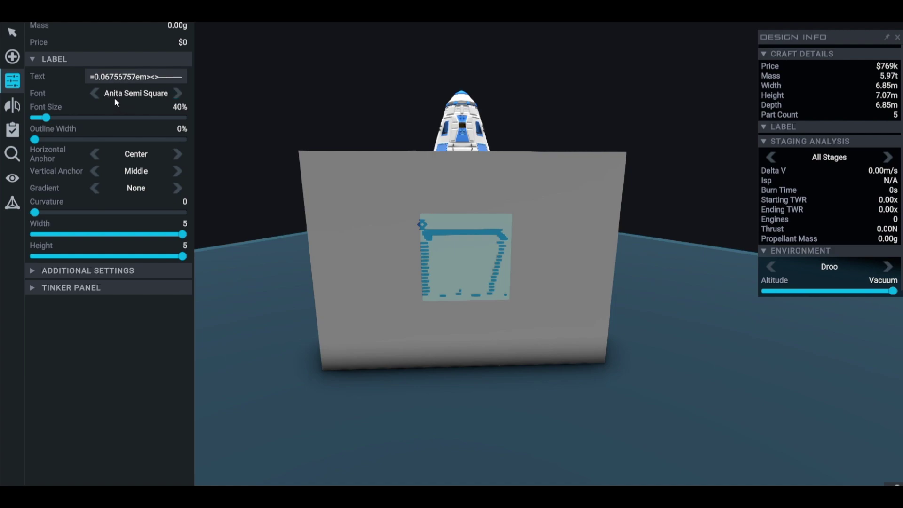
left_click_drag(47, 121, 36, 120)
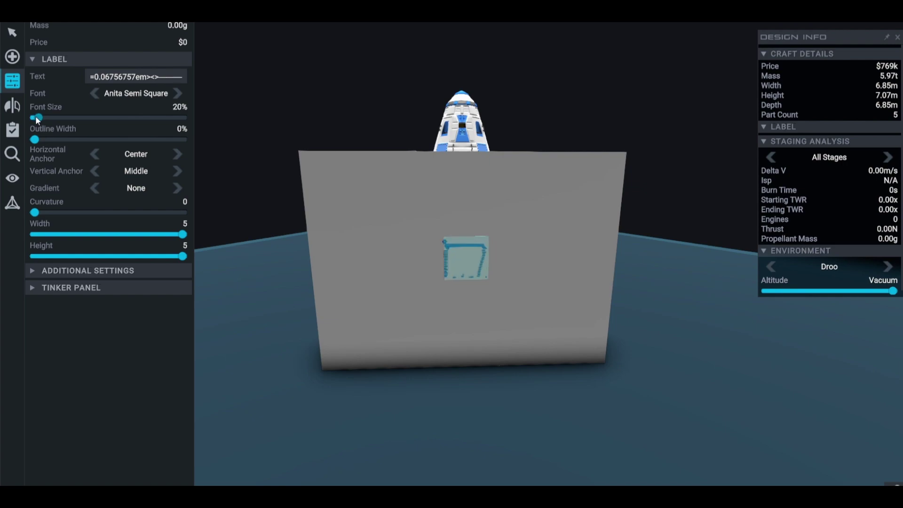
scroll(466, 344, "up", 5)
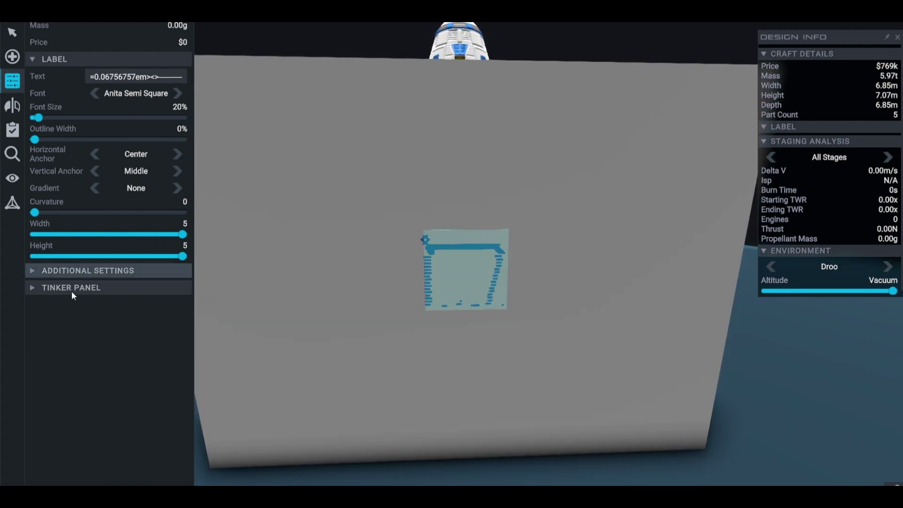
Step: Expand the Tinker Panel and page through the hidden properties to the Label section
left_click(73, 288)
scroll(101, 266, "down", 3)
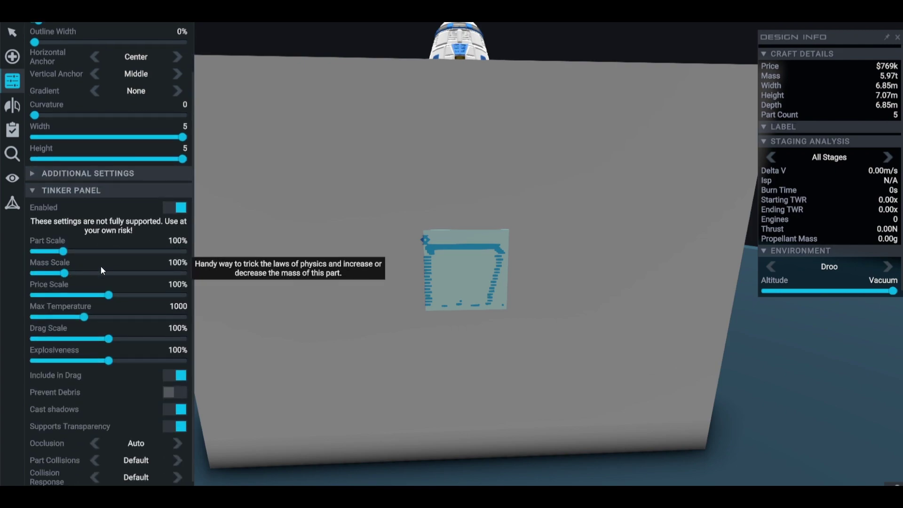
scroll(101, 267, "down", 2)
left_click(112, 480)
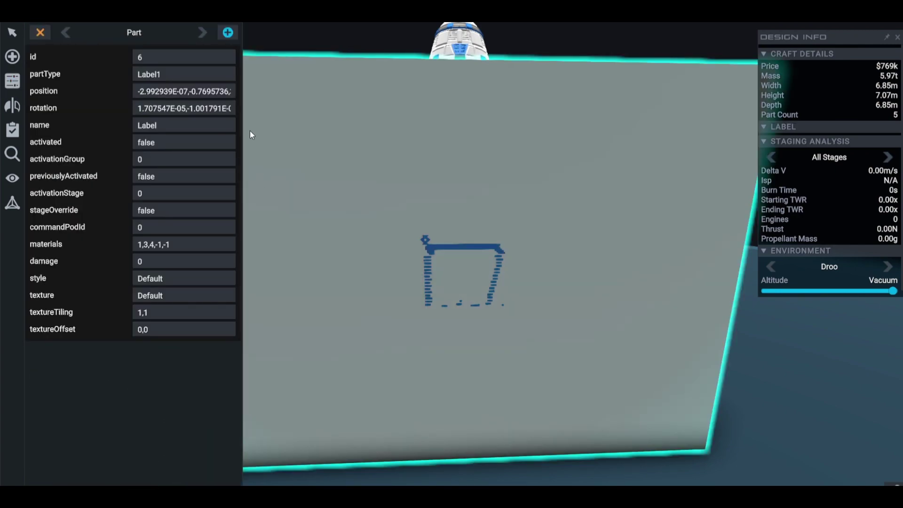
left_click(208, 31)
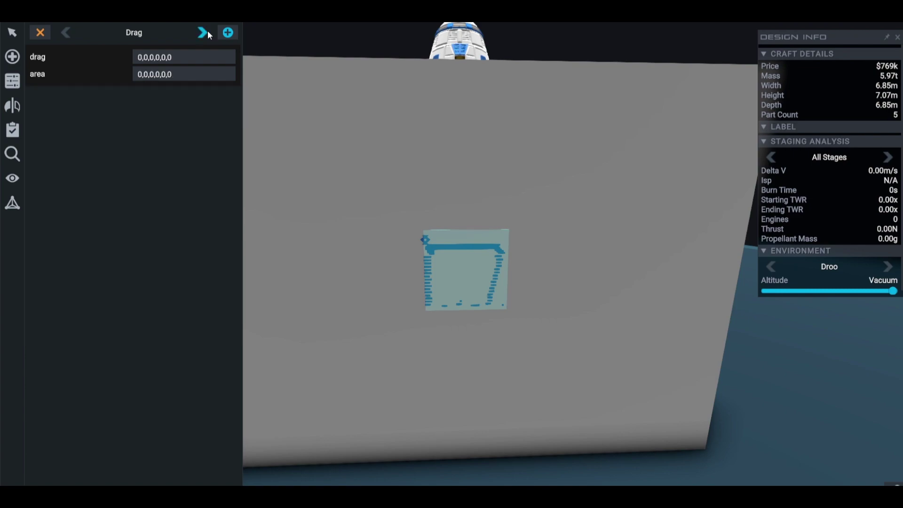
left_click(207, 31)
left_click(208, 31)
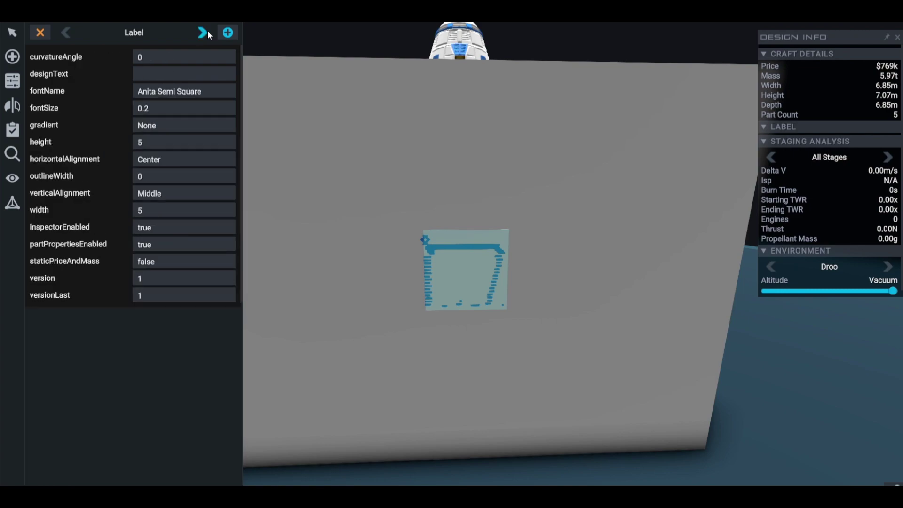
Step: Set the label's height and width both to 10
left_click(154, 141)
type("10")
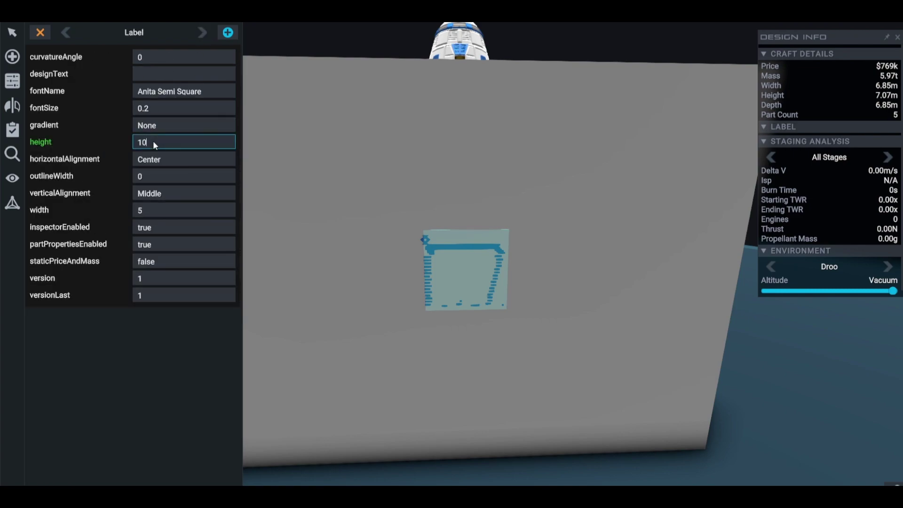
left_click(146, 211)
type("10")
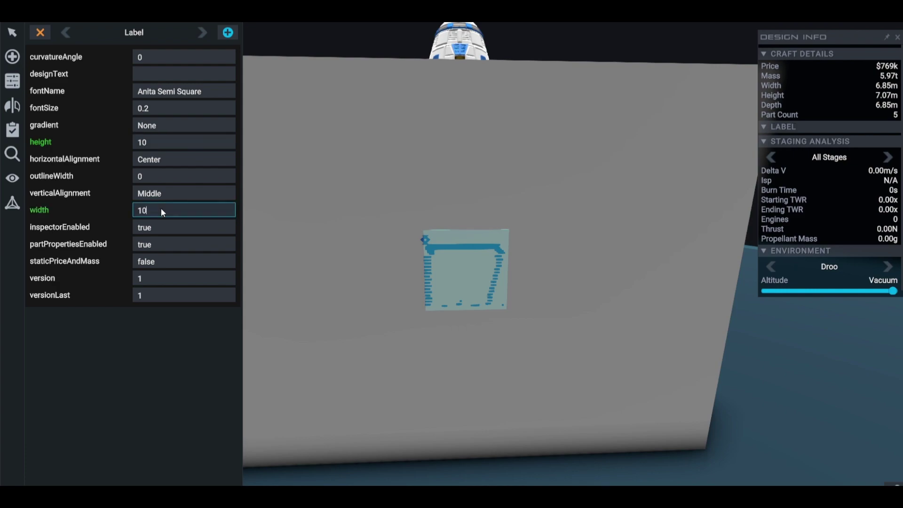
key("Return")
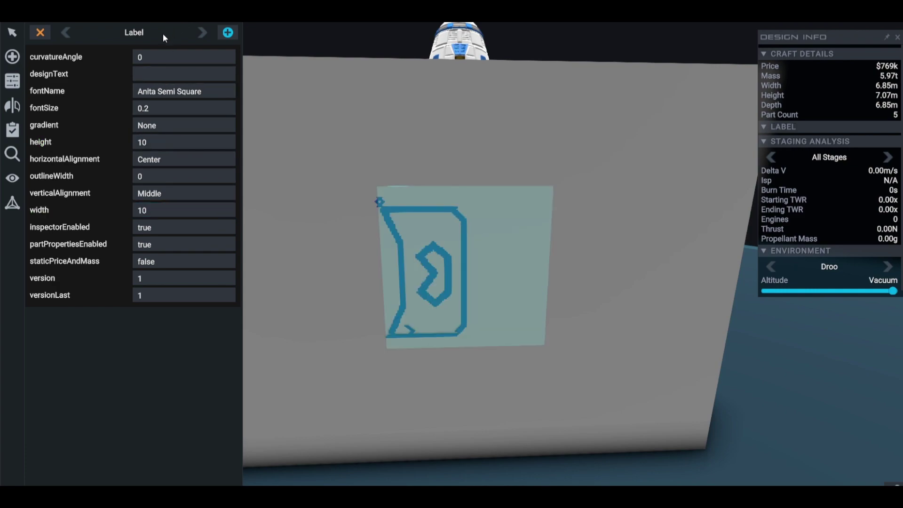